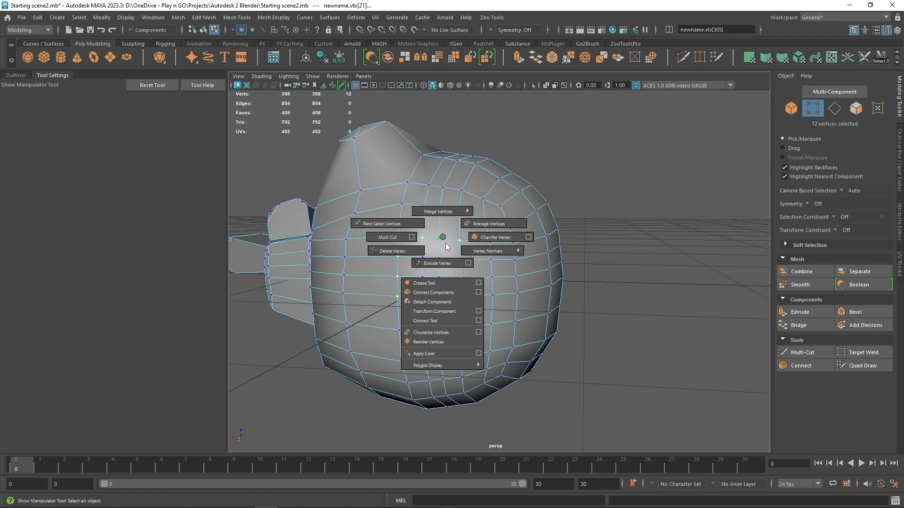
- Circularize the selected ring of 12 vertices on the side of the head and adjust its radial offset
click(432, 332)
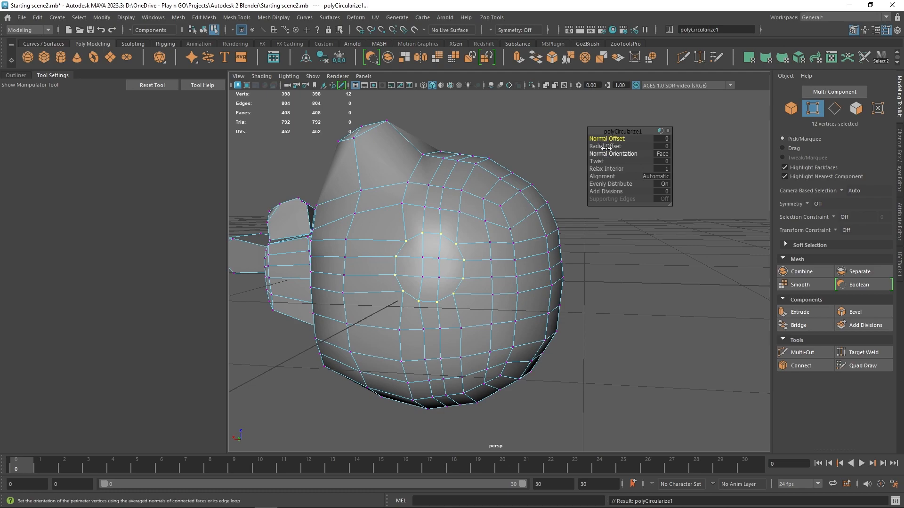
mouse_move(599, 146)
mouse_down()
mouse_move(584, 134)
mouse_move(612, 136)
mouse_move(590, 136)
mouse_up()
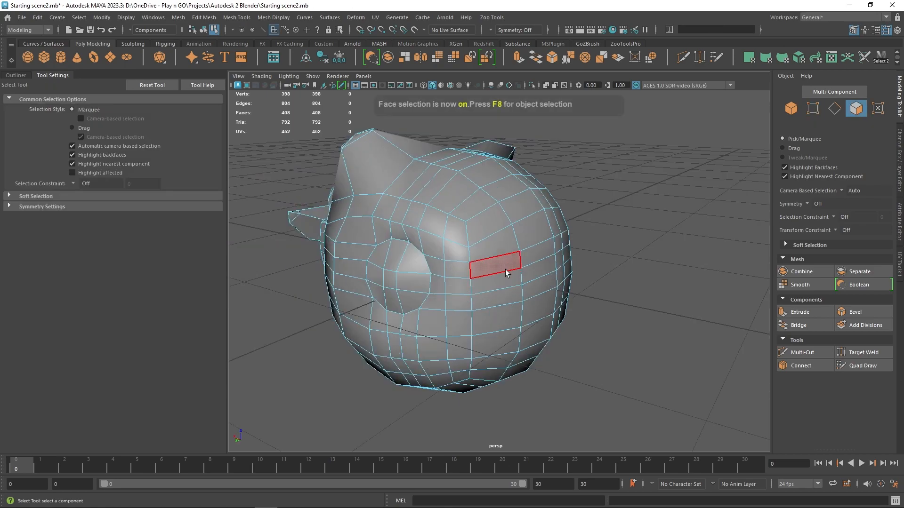
- Circularize a block of eight faces, two wide and four high, on the head next to the round patch
click(508, 269)
shift+click(509, 285)
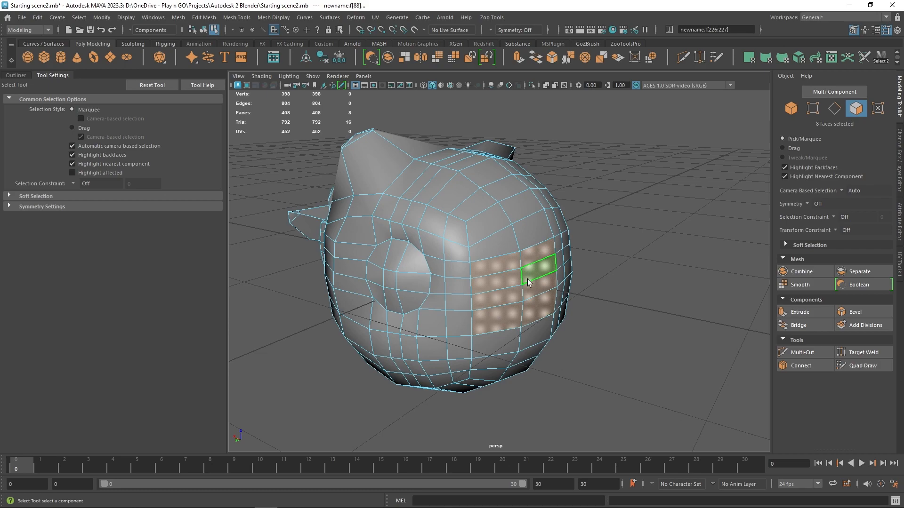
key(g)
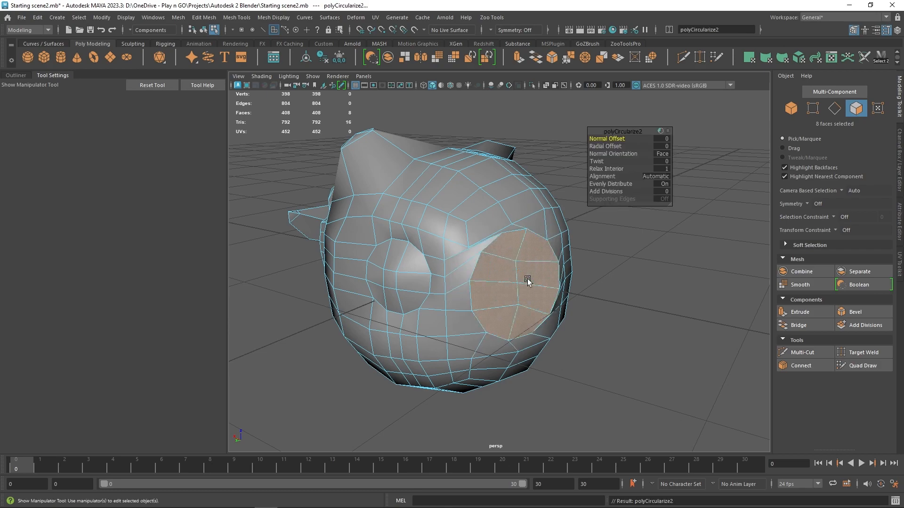
alt+drag(528, 281, 471, 264)
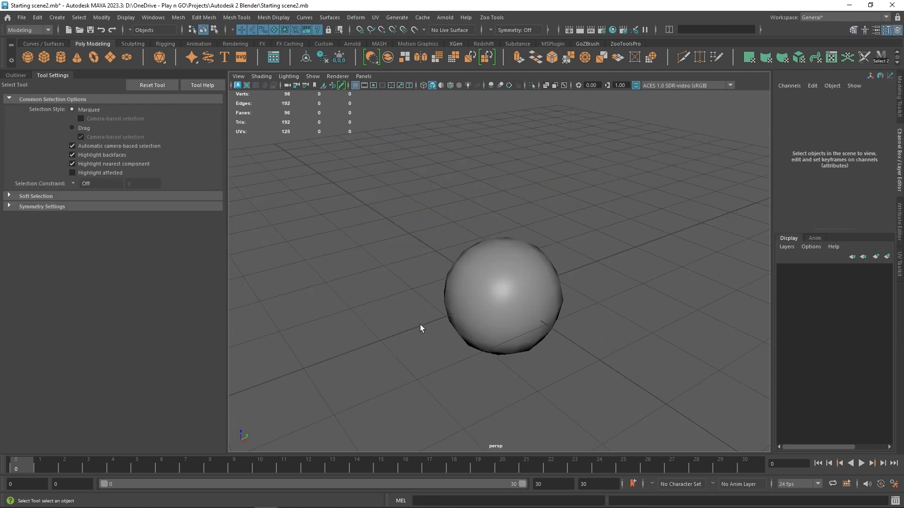
- Flatten the patch of vertices at the top of the sphere by scaling it vertically
click(515, 287)
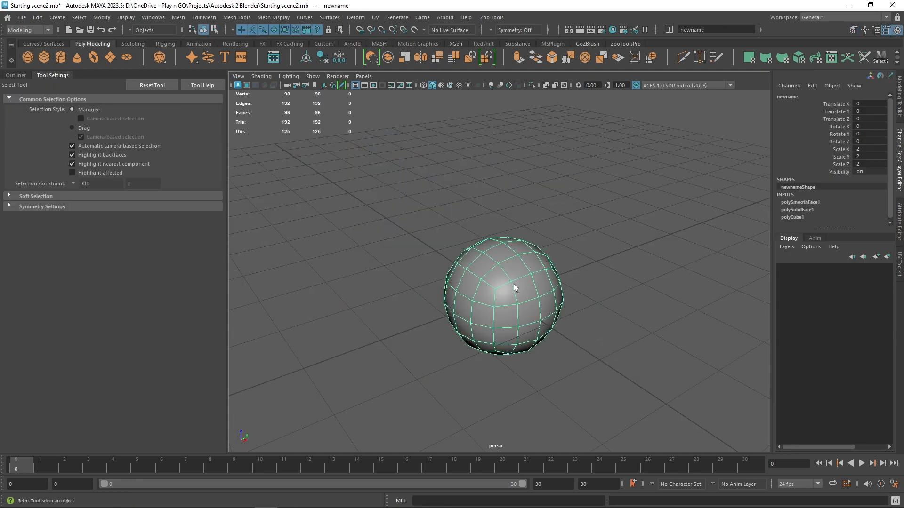
key(1)
key(F9)
click(505, 250)
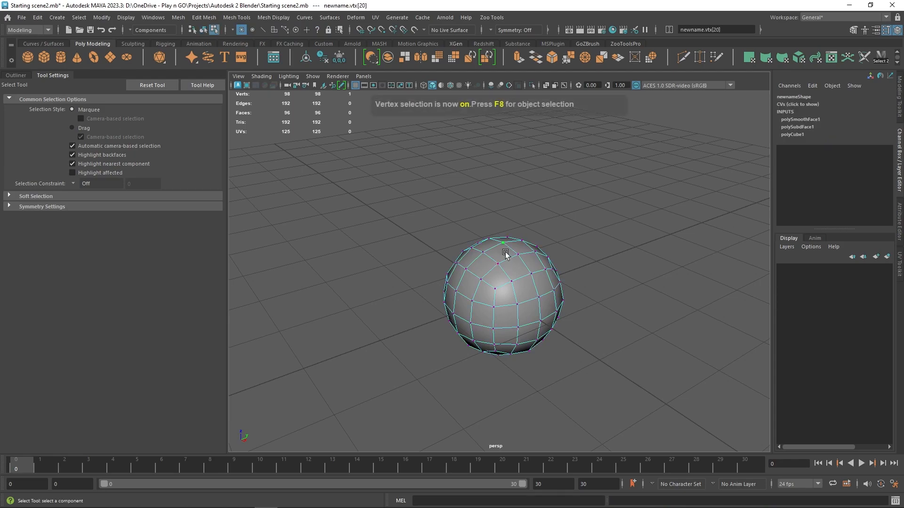
key(w)
mouse_move(580, 234)
alt+mouse_down()
mouse_move(594, 224)
mouse_move(592, 241)
alt+mouse_up()
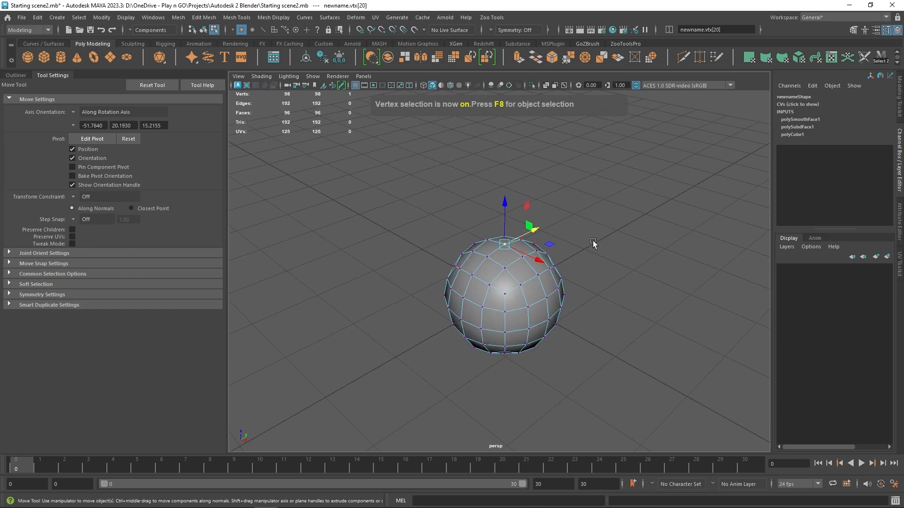
alt+drag(505, 249, 567, 226)
drag(476, 216, 553, 254)
alt+drag(580, 207, 517, 241)
shift+click(500, 236)
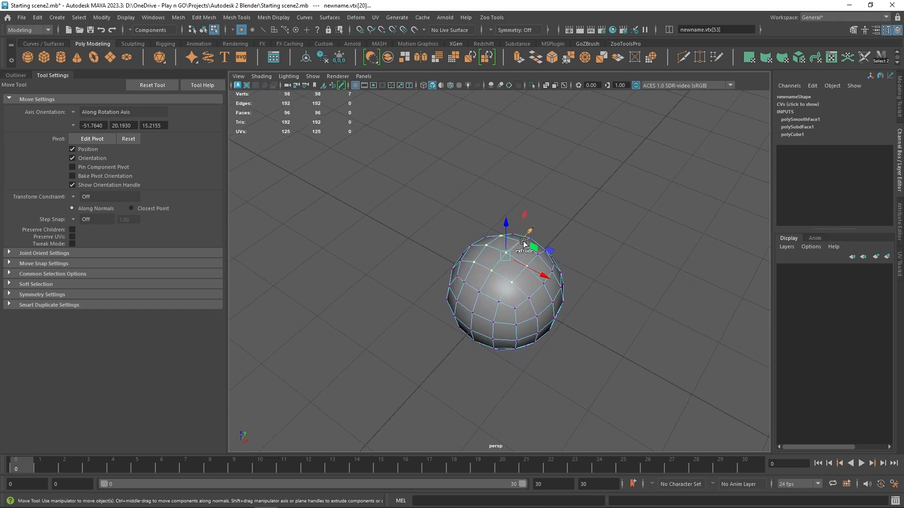
key(q)
key(r)
drag(508, 227, 528, 373)
- Flatten the nine-vertex patch on the sphere's upper side by scaling it with the axis orientation set to Component
alt+drag(528, 284, 552, 236)
alt+right_drag(552, 236, 605, 268)
alt+drag(606, 268, 588, 240)
drag(632, 308, 564, 240)
alt+drag(636, 289, 643, 277)
drag(641, 327, 524, 294)
click(504, 302)
key(ctrl+z)
mouse_move(543, 259)
alt+mouse_down()
mouse_move(584, 250)
mouse_move(545, 260)
mouse_move(558, 267)
mouse_move(547, 272)
alt+mouse_up()
key(w)
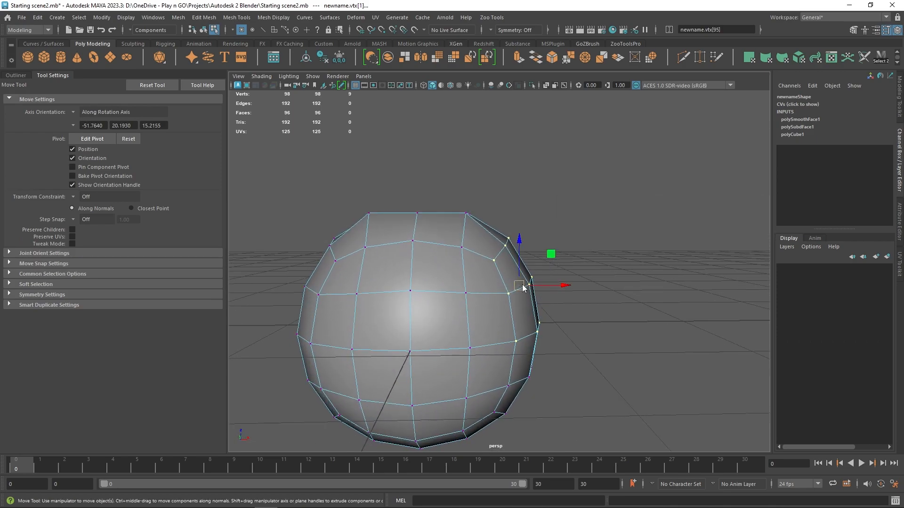
click(522, 285)
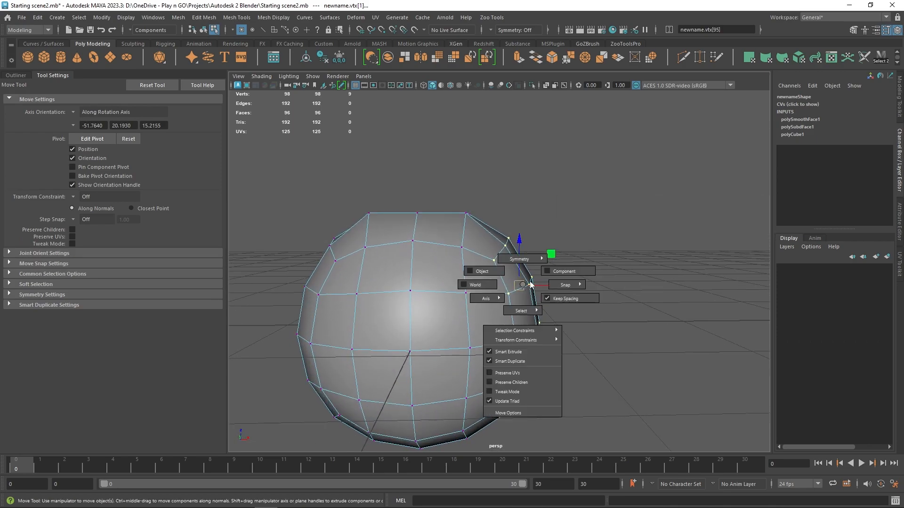
key(r)
drag(529, 281, 550, 277)
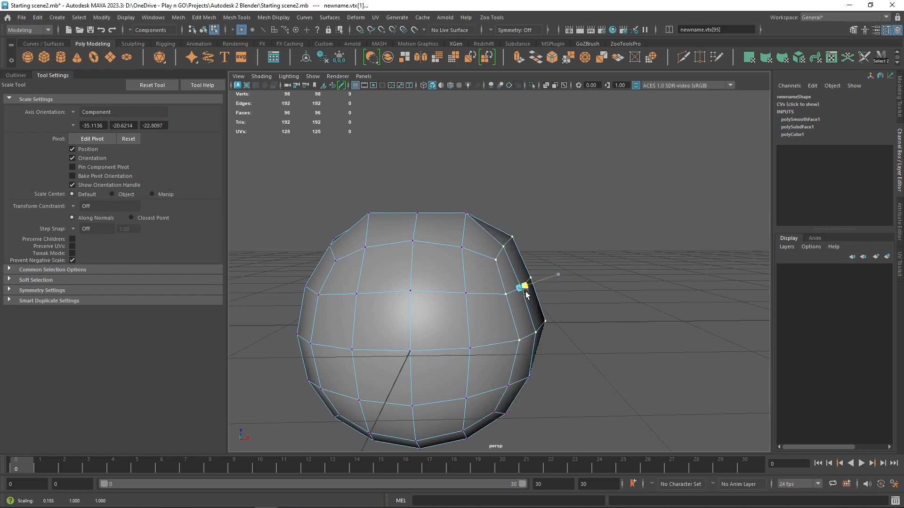
alt+drag(490, 309, 521, 278)
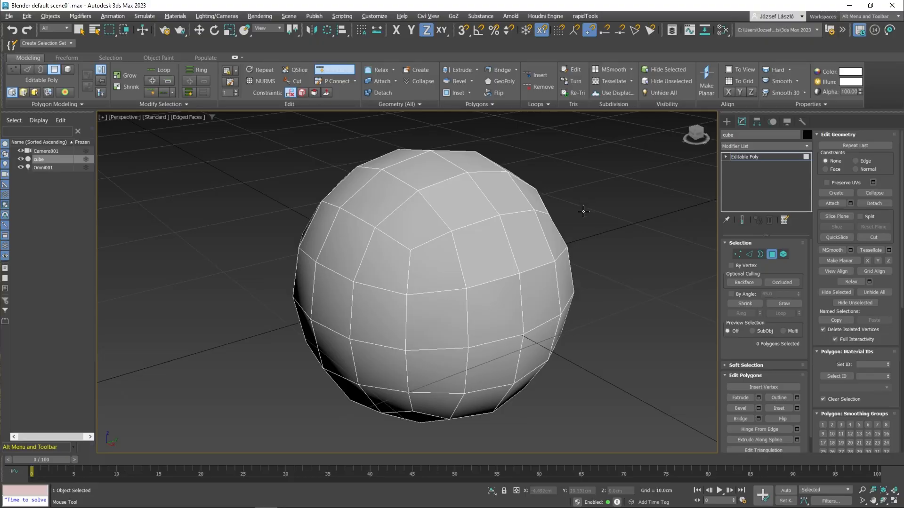
- In 3ds Max, regularize a two-by-two block of polygons on the sphere's upper side into a round shape with fastEdgeLoopRegularizer
right_click(507, 204)
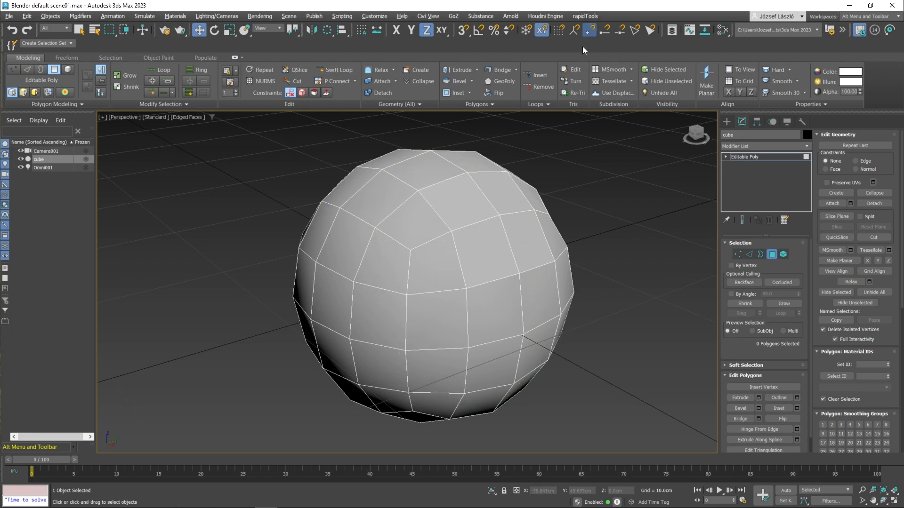
click(494, 184)
ctrl+click(476, 202)
key(q)
click(514, 198)
ctrl+click(476, 210)
ctrl+click(485, 241)
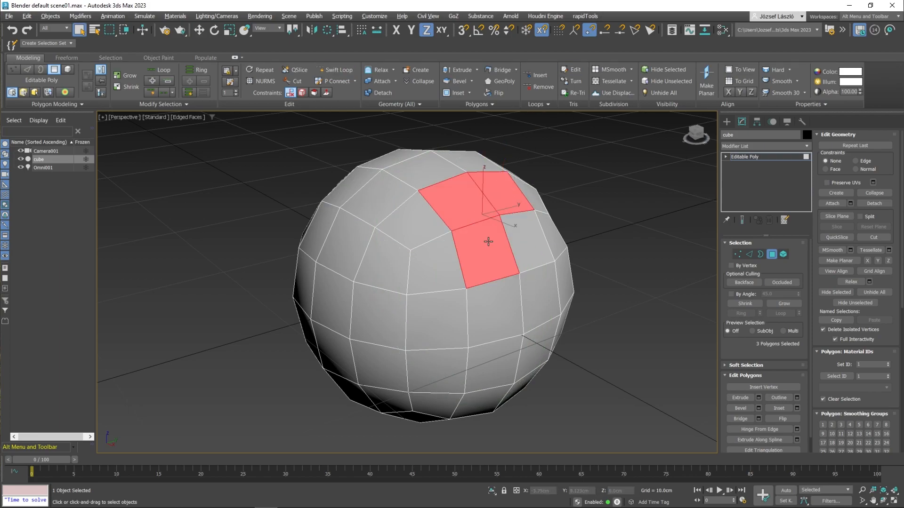
ctrl+click(532, 237)
click(594, 17)
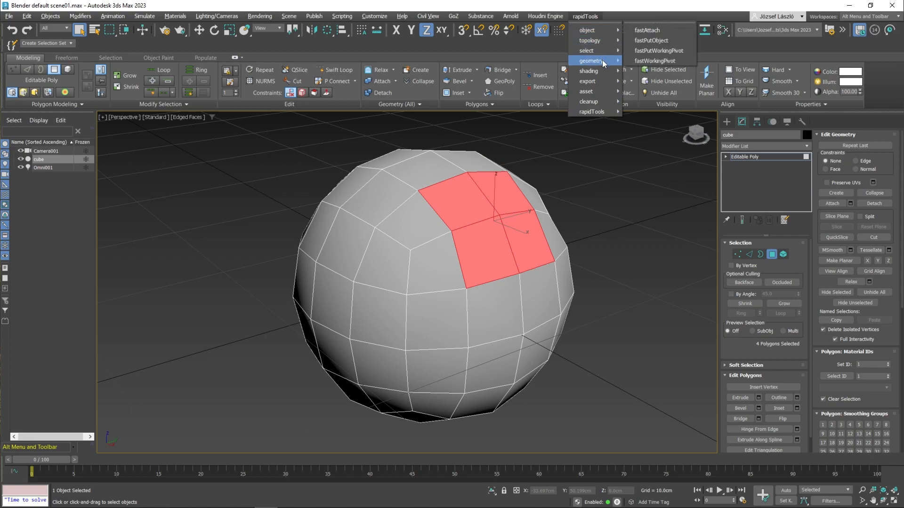
mouse_move(602, 60)
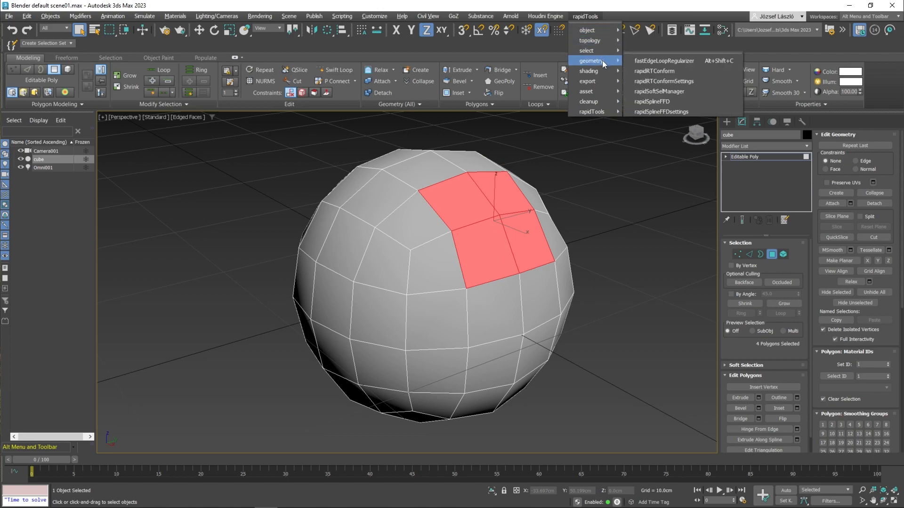
click(642, 61)
alt+middle_drag(524, 209, 497, 251)
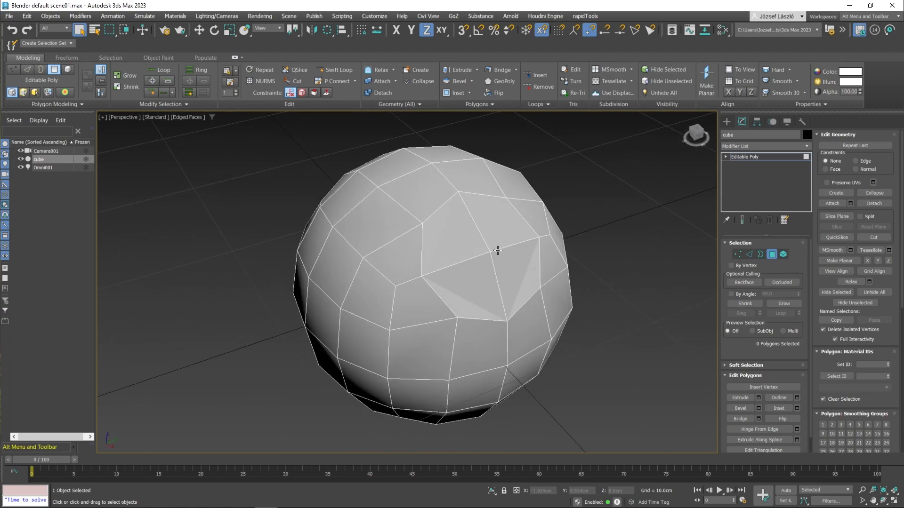
- Select the four polygons of the rounded patch and make them planar
key(1)
alt+middle_drag(532, 253, 435, 298)
key(3)
key(4)
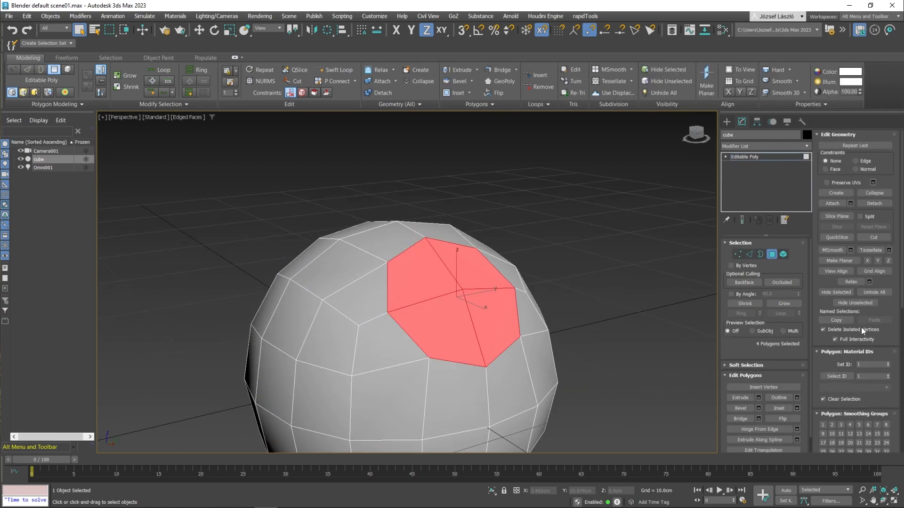
click(848, 261)
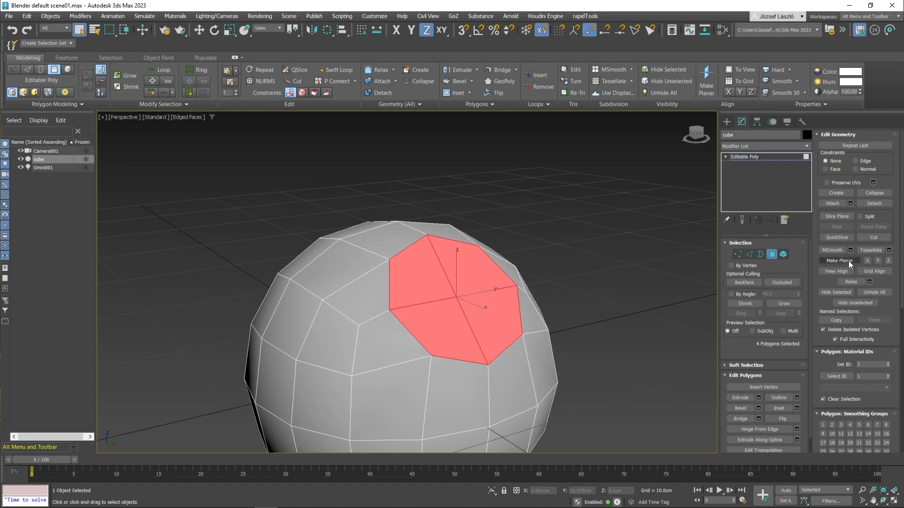
- Try making the selected polygons planar along the X, Z and Y axes, undoing the attempts
click(869, 260)
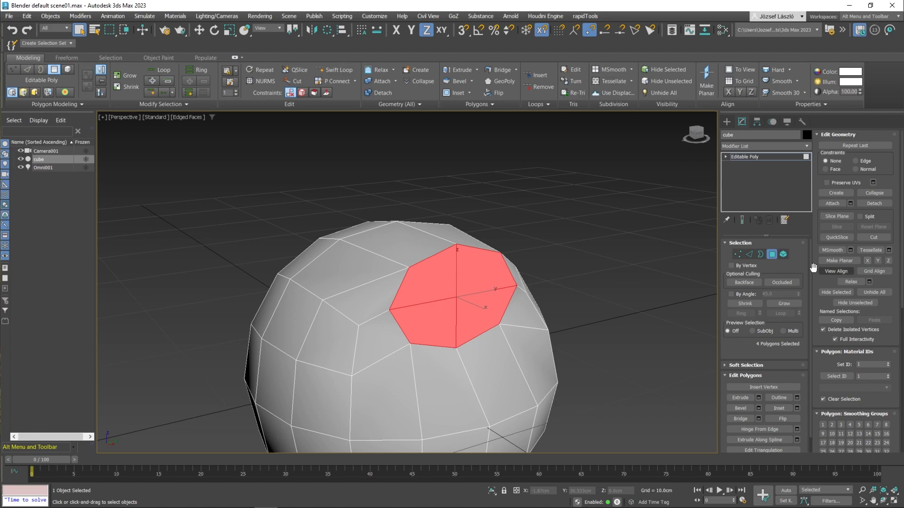
click(889, 260)
click(888, 260)
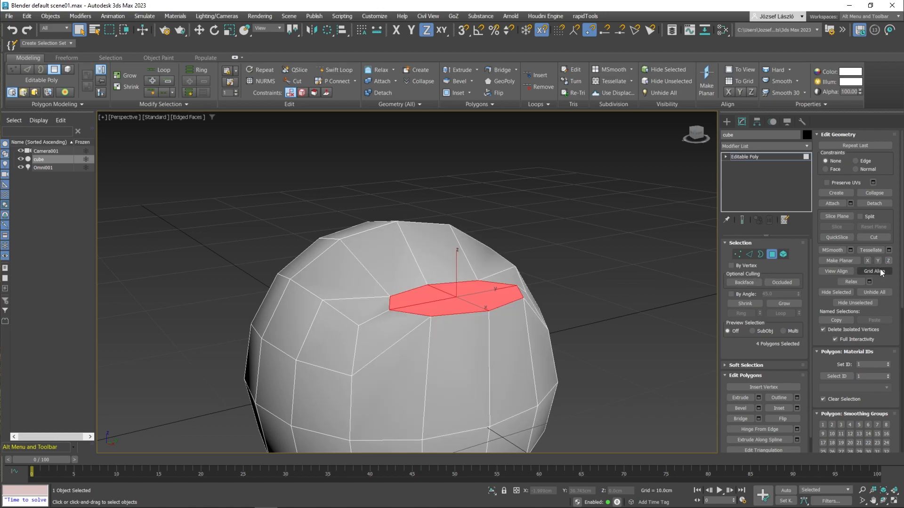
key(ctrl+z)
click(878, 260)
key(ctrl+z)
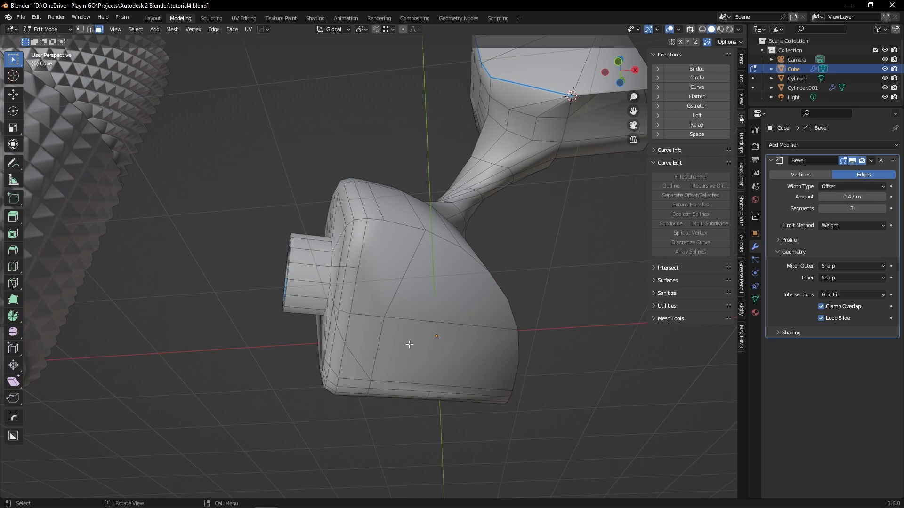
- In Blender, inset the group of faces covering the large side of the lower body by 0.1217 m
middle_drag(409, 345, 420, 348)
click(398, 300)
shift+click(376, 354)
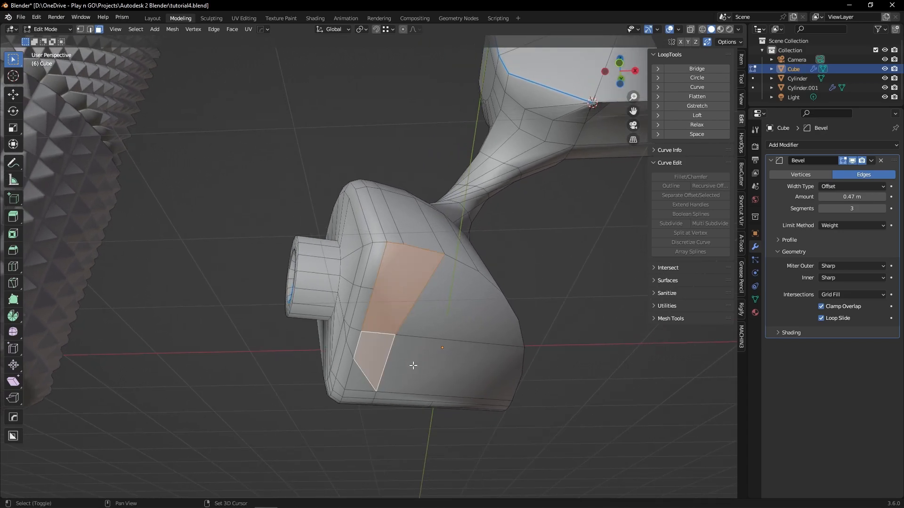
shift+click(431, 361)
shift+click(419, 330)
shift+click(370, 372)
shift+click(358, 381)
shift+click(375, 363)
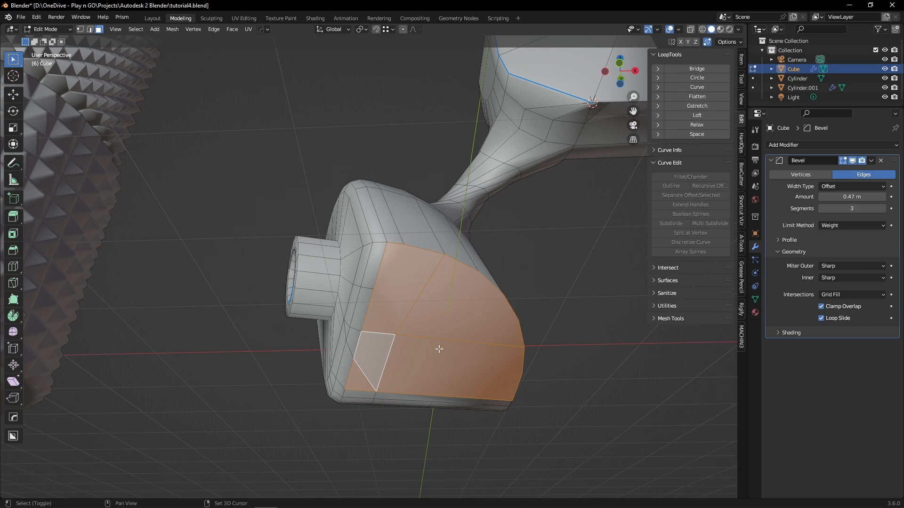
key(i)
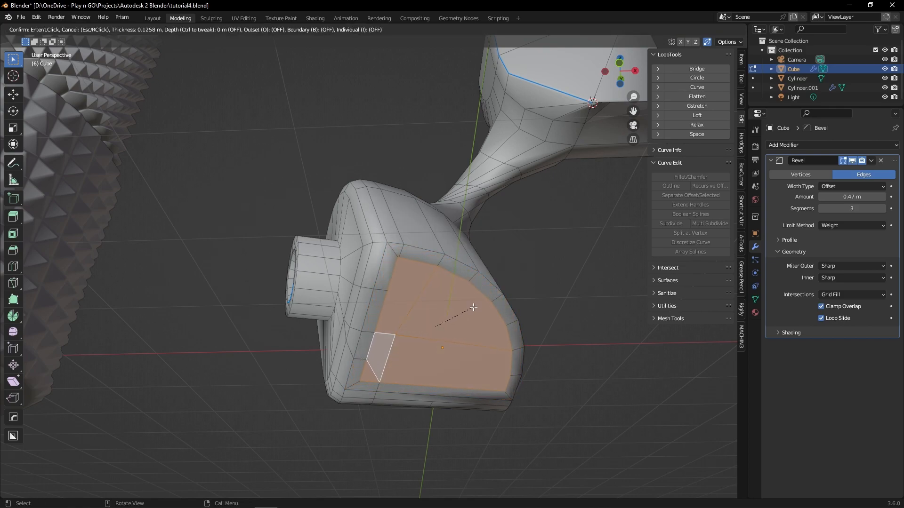
click(457, 330)
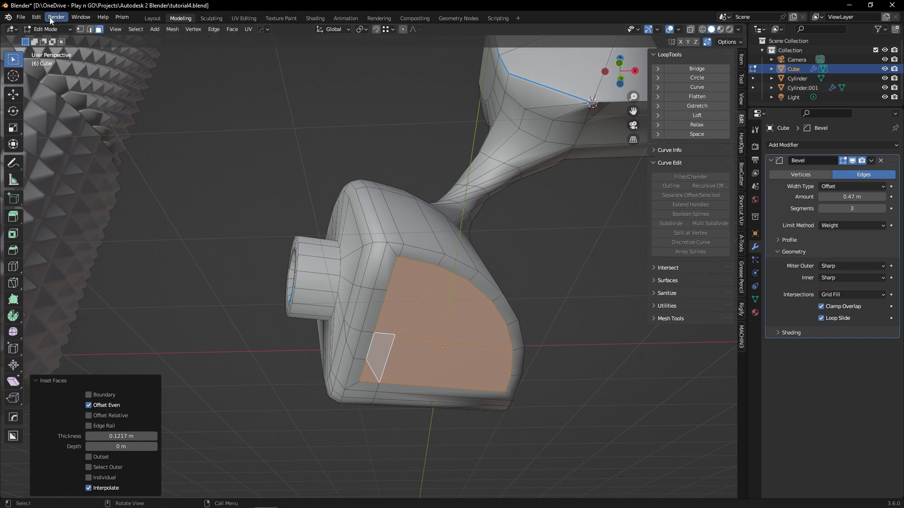
- Check the Mesh: LoopTools entry in the add-on preferences
click(36, 17)
click(54, 151)
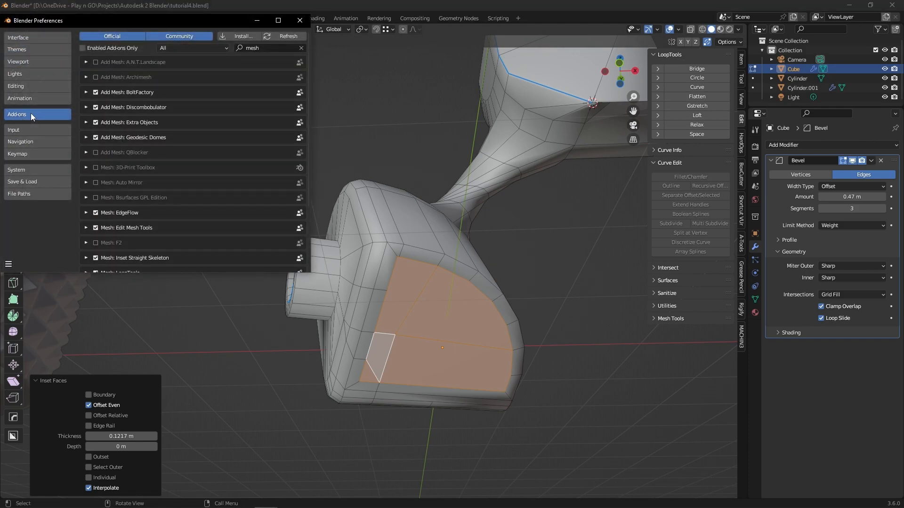
scroll(109, 233, down, 2)
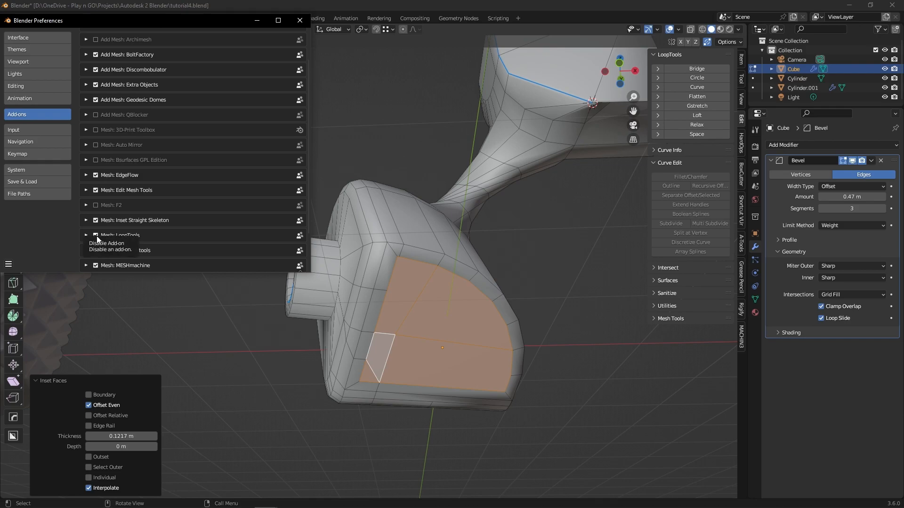
click(299, 21)
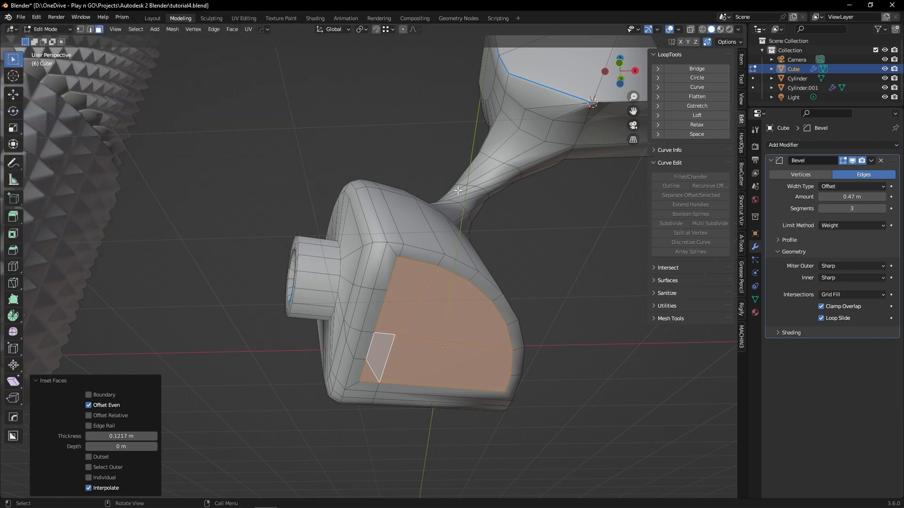
- Round the inset faces with the LoopTools Circle operation and view the shortcut options for that command
click(702, 78)
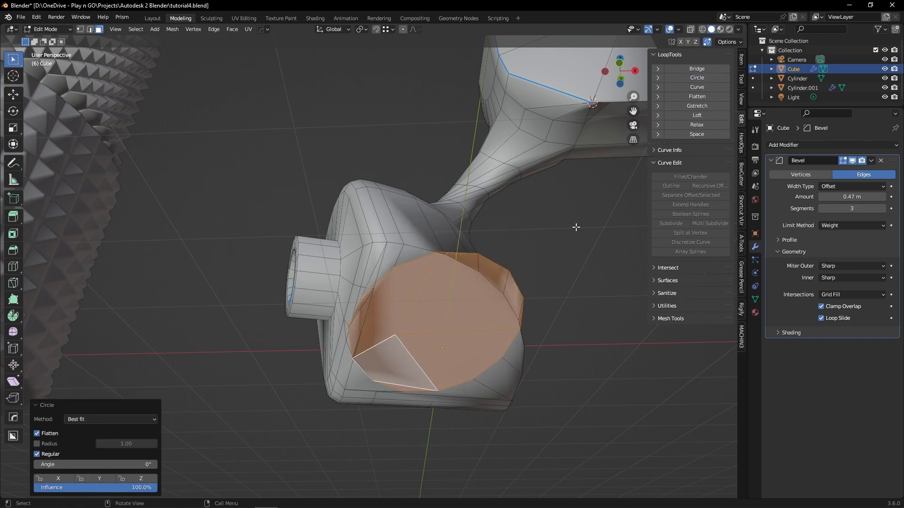
right_click(706, 77)
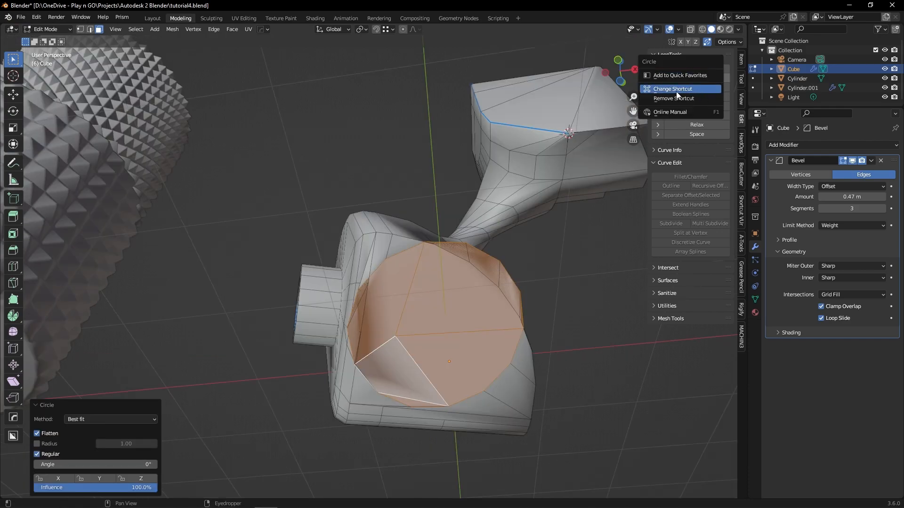
middle_drag(565, 264, 539, 279)
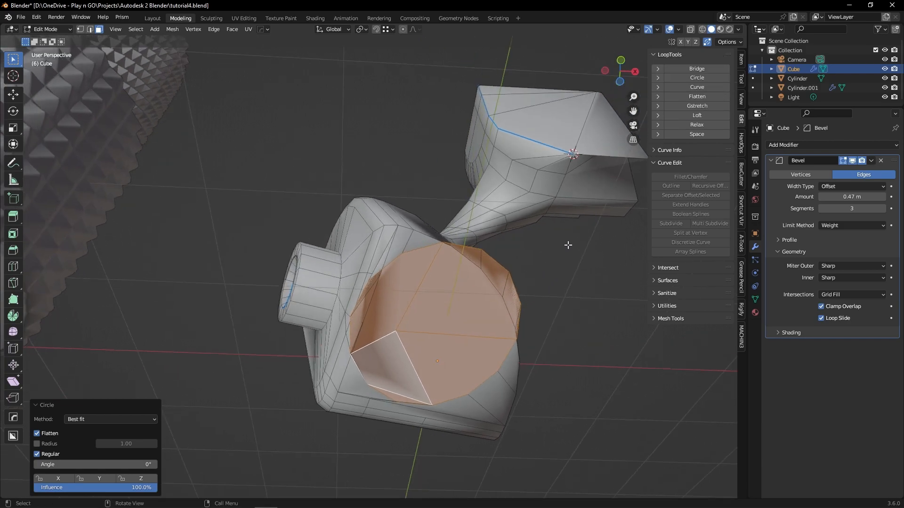
- Scale the circular faces to 0.532 and rotate them 49.5° about the view axis
key(s)
click(530, 278)
middle_drag(526, 266, 497, 260)
key(r)
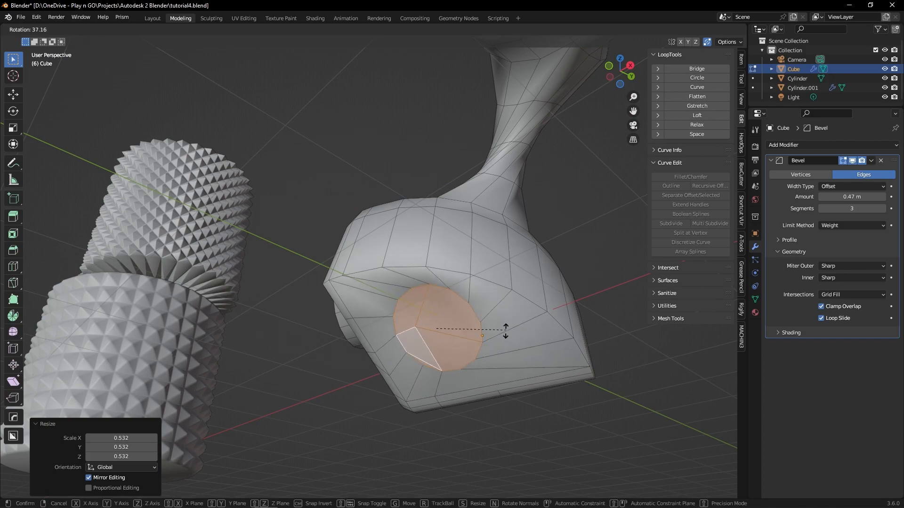
click(494, 338)
- Extrude the circular faces outward by about 0.28 m and scale the extruded end to 0.662
middle_drag(493, 338, 474, 331)
key(e)
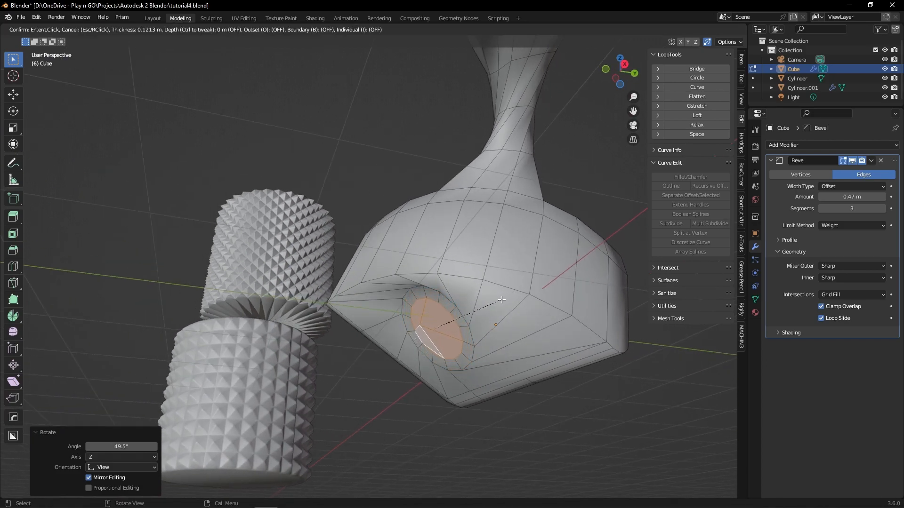
click(519, 298)
key(s)
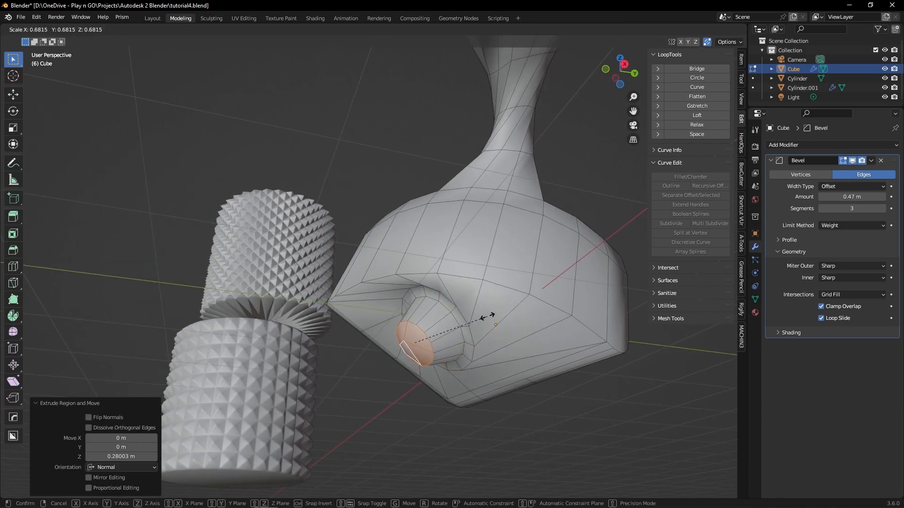
click(485, 316)
- Push the small end faces outward along their normals with Shrink/Fatten
key(g)
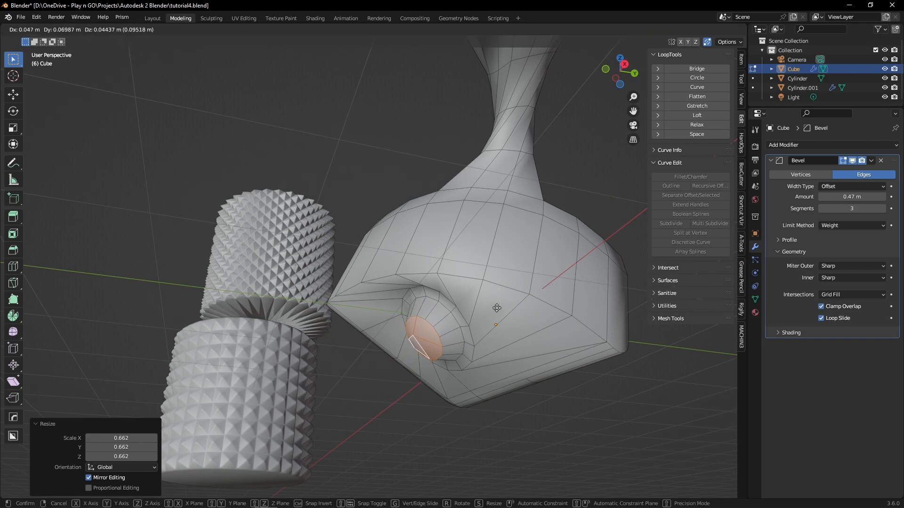
key(Escape)
key(alt+s)
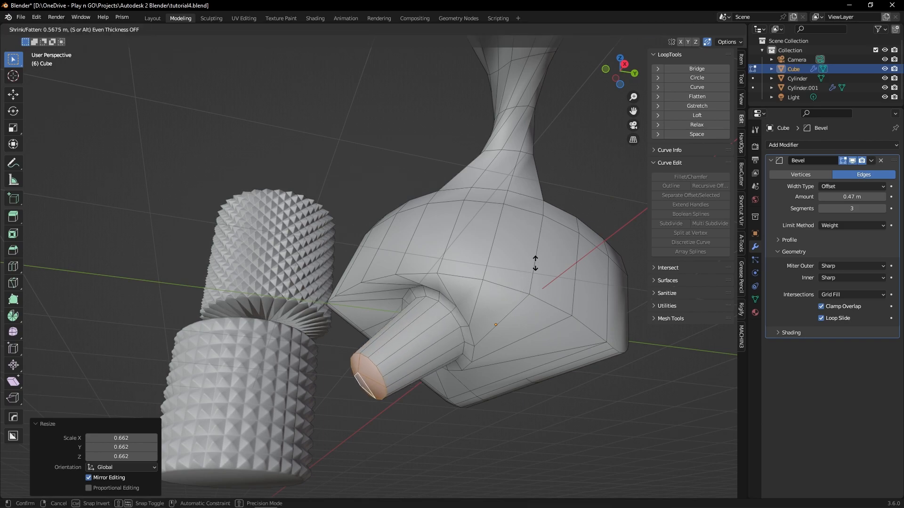
click(488, 316)
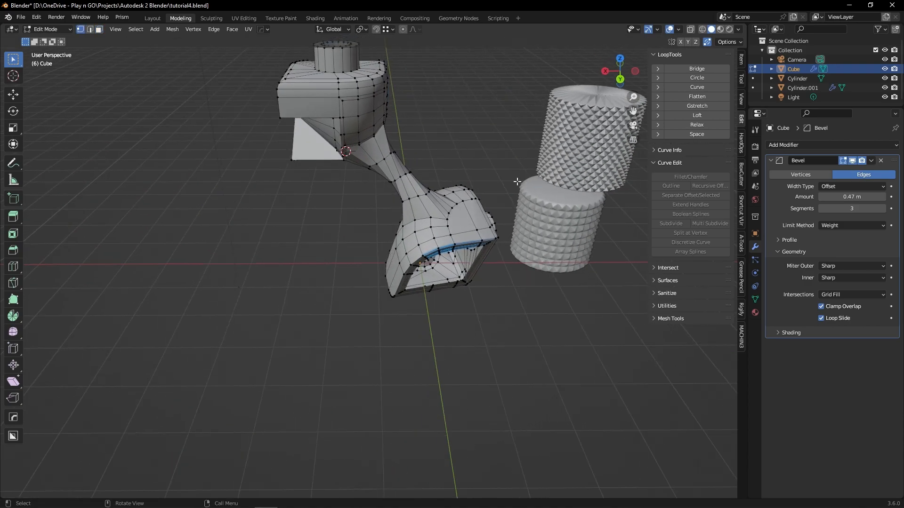
- Select the vertices around the neck in x-ray view and round them with the LoopTools Circle operation
middle_drag(370, 231, 405, 199)
key(alt+z)
drag(403, 194, 437, 215)
middle_drag(441, 213, 430, 185)
key(alt+z)
key(shift+r)
click(687, 80)
- Select an edge loop near the upper end of the neck and round it with LoopTools Circle
key(alt+z)
alt+click(428, 185)
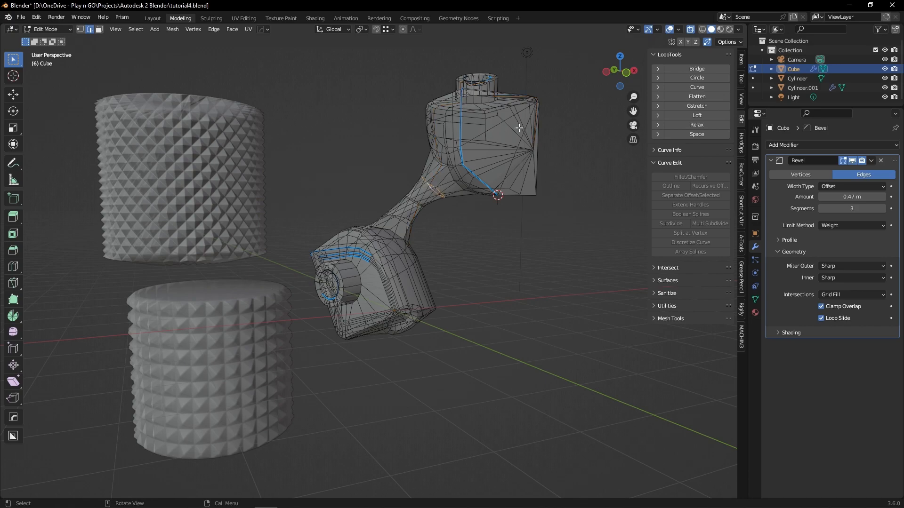
click(691, 80)
- Round the block of faces on the upper body's curved side with LoopTools Circle and scale the circle down slightly
middle_drag(565, 179, 456, 190)
key(3)
click(421, 136)
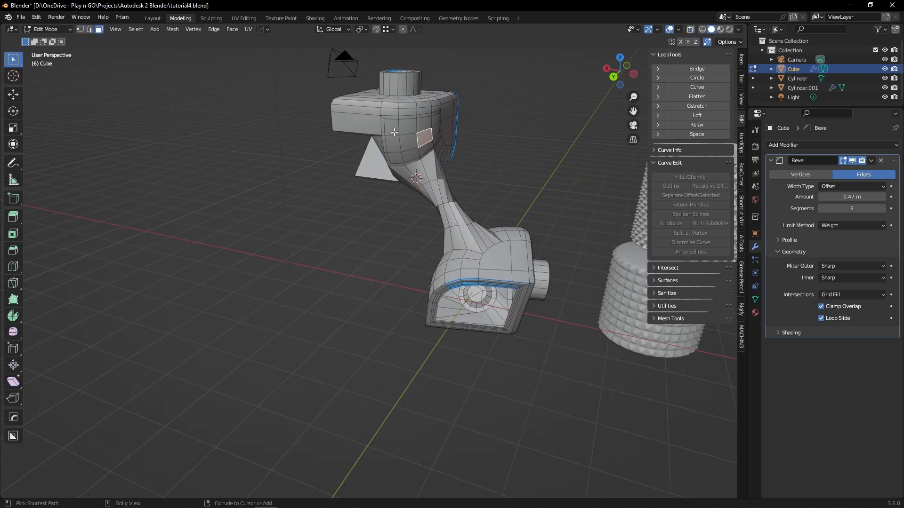
ctrl+shift+click(394, 130)
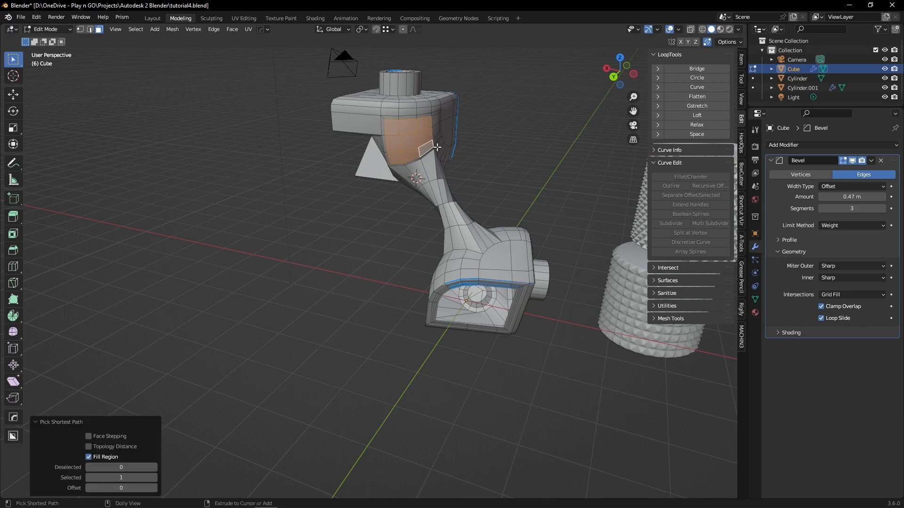
click(704, 78)
middle_drag(513, 139, 484, 141)
key(s)
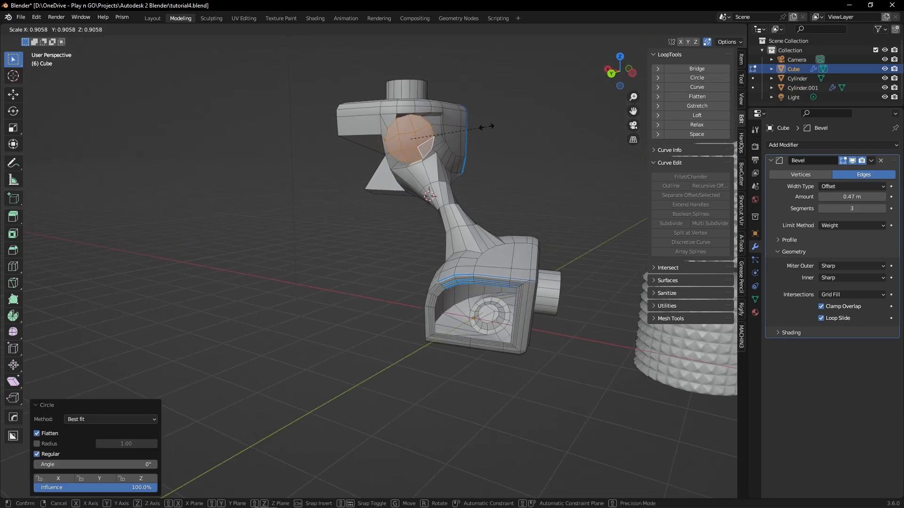
click(471, 132)
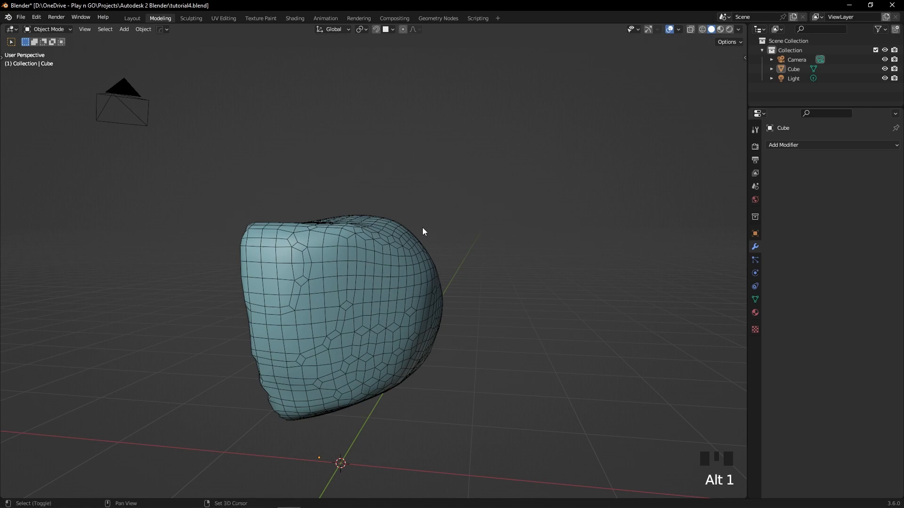
- Select the rock-shaped mesh and enter face editing mode on it
click(405, 250)
middle_drag(405, 250, 419, 263)
key(Tab)
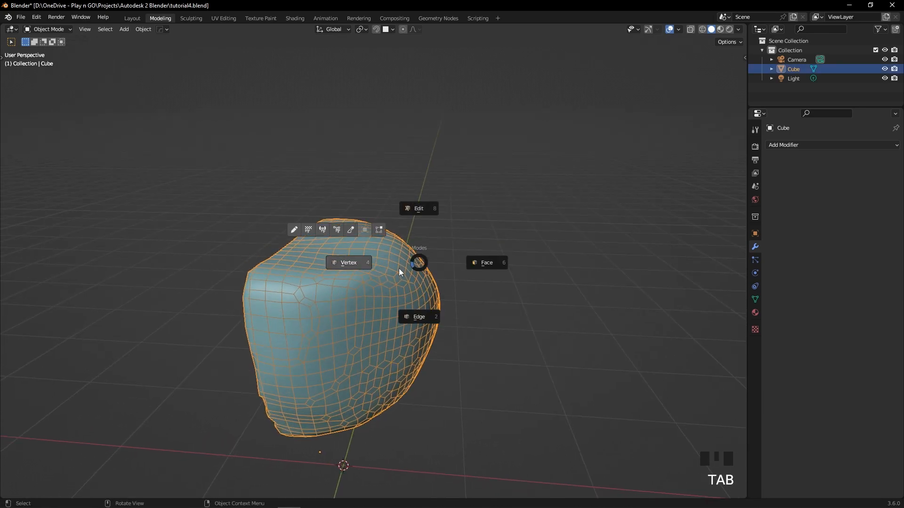
click(476, 265)
click(360, 255)
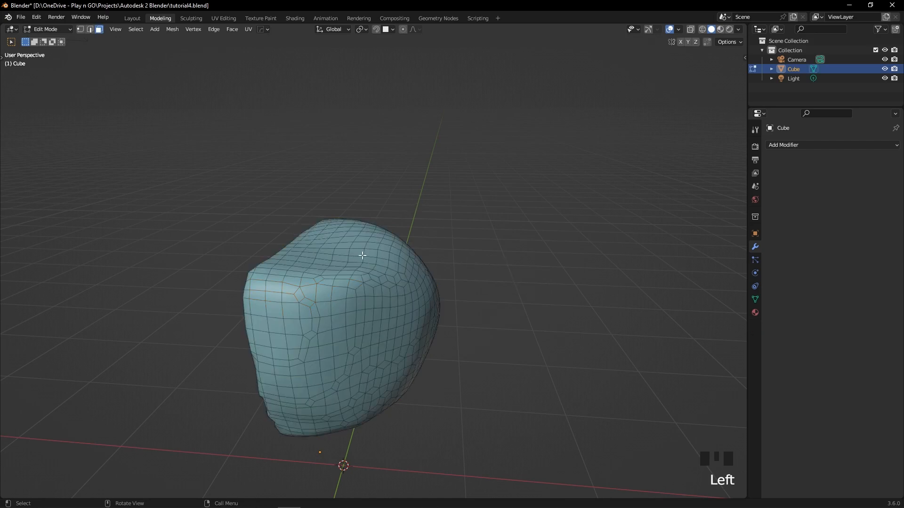
- Select a patch of faces on the rock's upper ridge and flatten it by scaling to 0 along global Z
middle_drag(361, 254, 363, 269)
drag(350, 258, 404, 317)
middle_drag(404, 326, 440, 255)
key(s)
middle_click(438, 253)
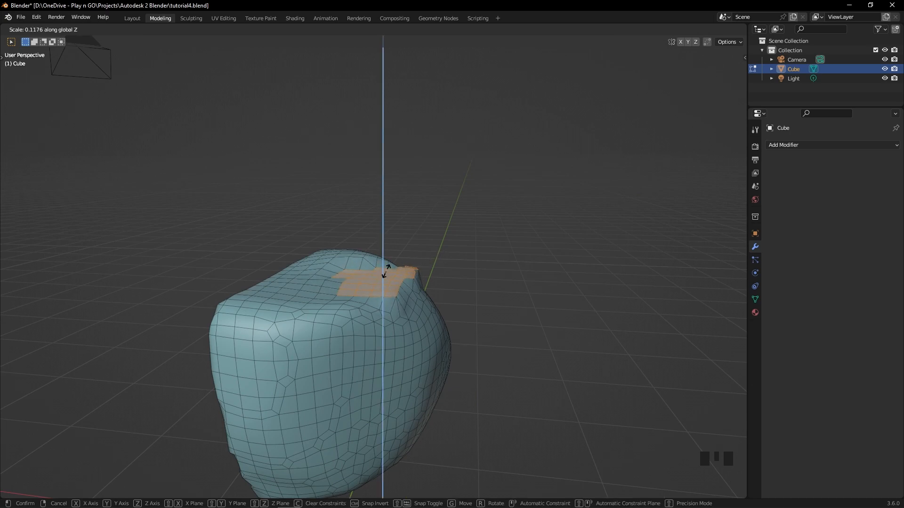
text(0)
key(Return)
- Try rotating the flattened patch about the X axis and undo both the rotation and the flattening
mouse_move(386, 274)
middle_down()
mouse_move(422, 261)
mouse_move(386, 270)
mouse_move(424, 323)
mouse_move(400, 337)
mouse_move(377, 313)
mouse_move(415, 297)
mouse_move(419, 279)
mouse_move(391, 278)
middle_up()
key(r)
key(x)
click(426, 282)
key(ctrl+z)
key(ctrl+z)
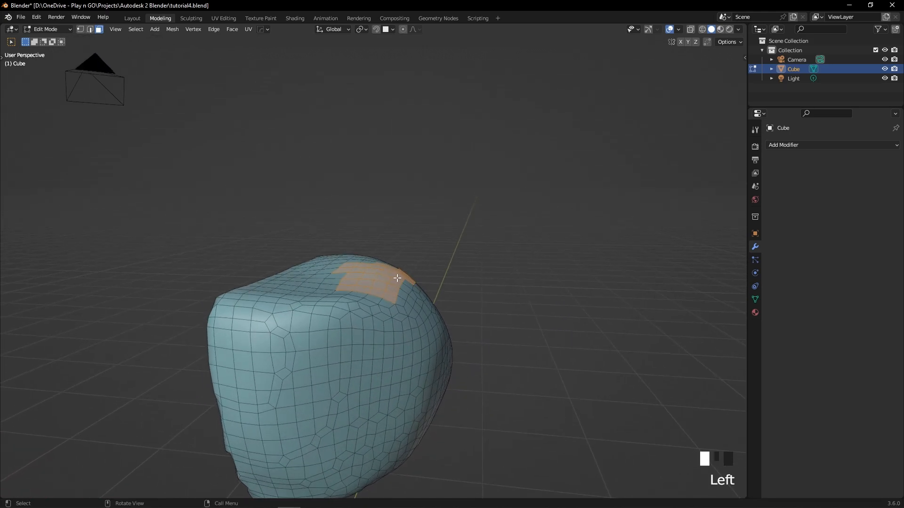
- Create a custom transform orientation from a single face on the rock's upper ridge
click(397, 278)
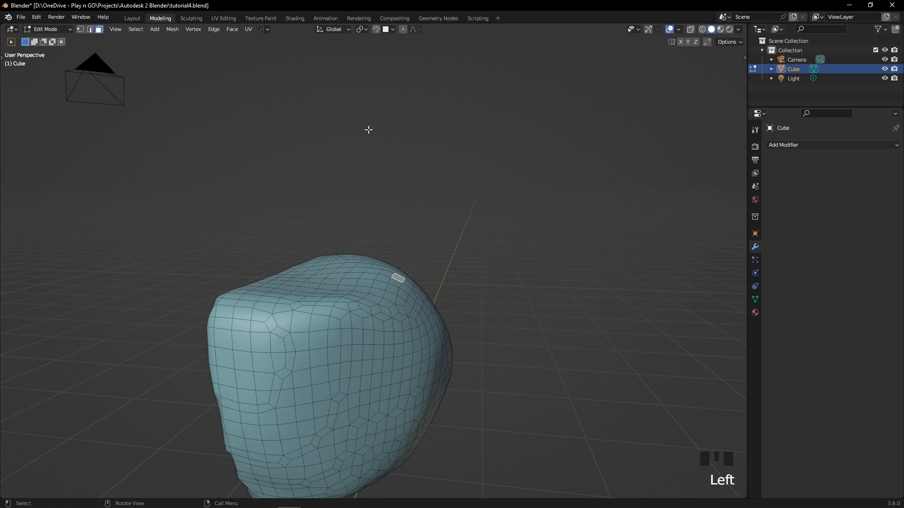
click(390, 31)
mouse_move(343, 29)
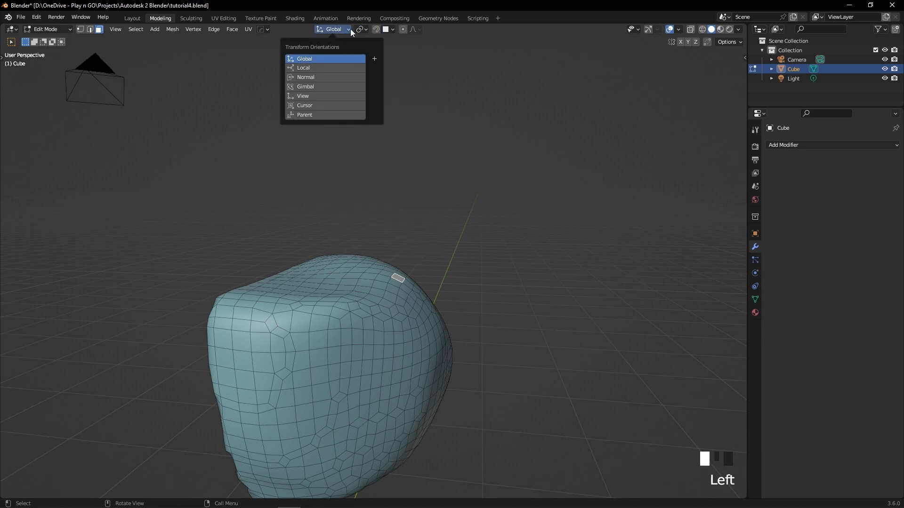
click(375, 60)
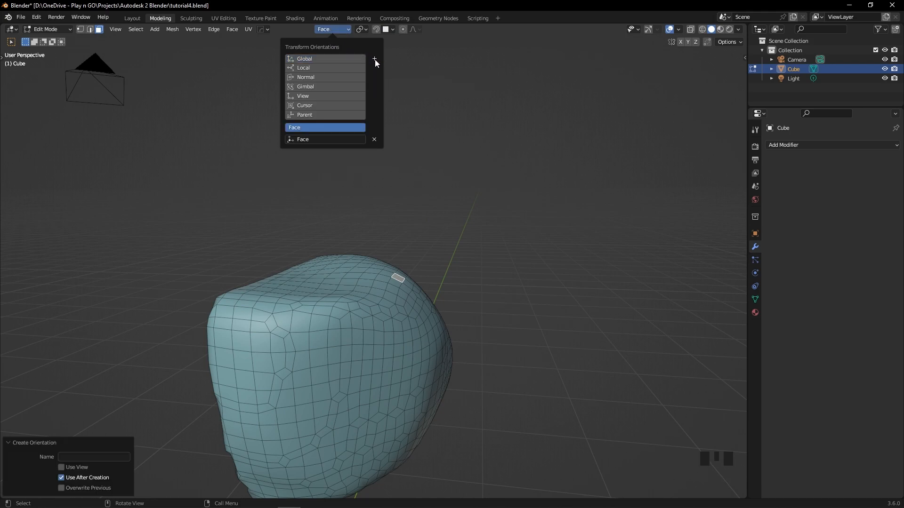
- Add the faces surrounding the reference face to the selection and flatten them by scaling to 0 along the Face orientation's Z axis
middle_drag(397, 279, 396, 279)
click(397, 278)
shift+drag(356, 251, 433, 316)
middle_drag(408, 275, 386, 280)
key(s)
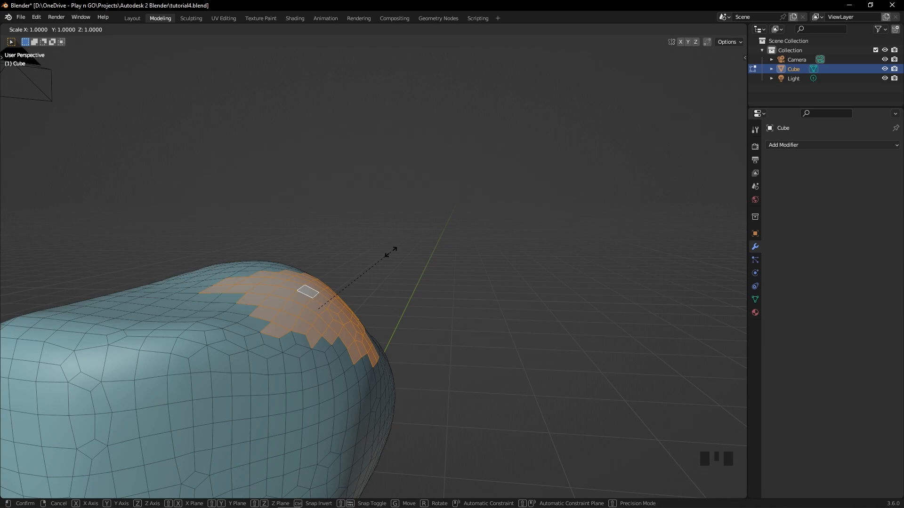
key(z)
key(z)
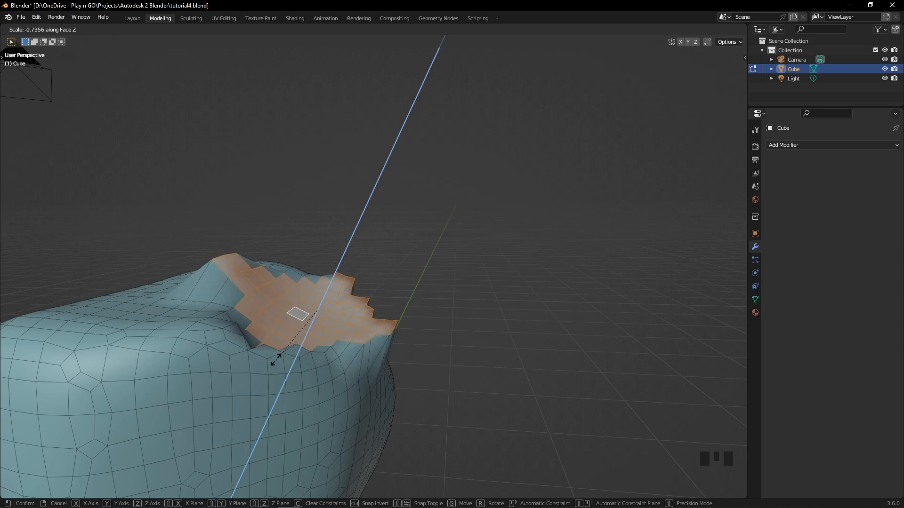
text(0)
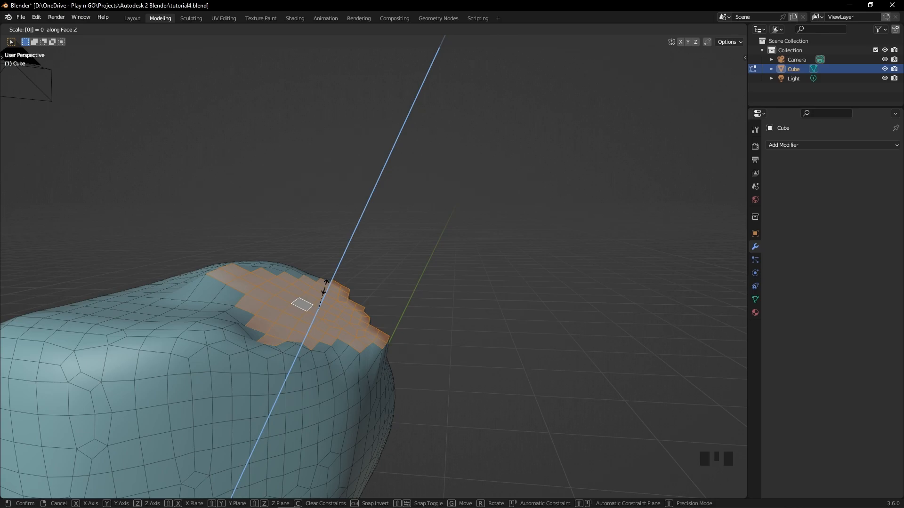
key(Return)
middle_drag(352, 278, 303, 300)
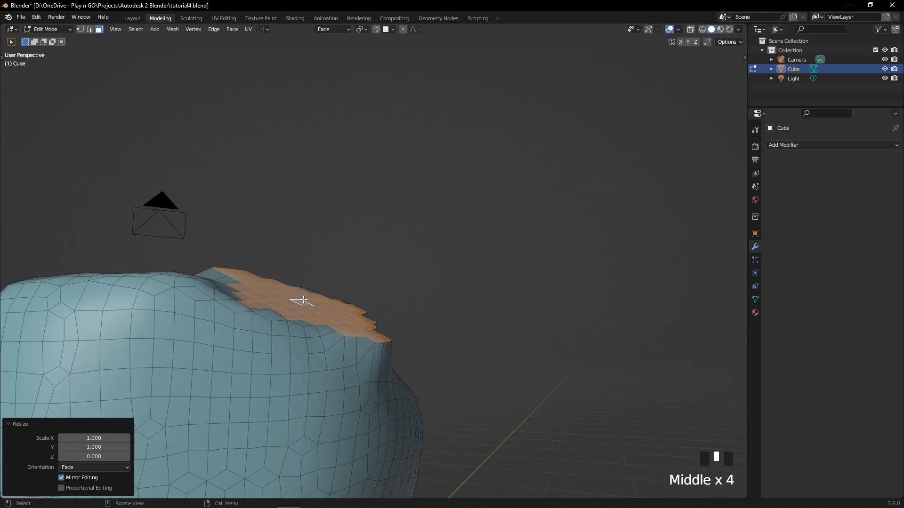
- Select a single face on another side of the rock and align the view to its normal
click(335, 30)
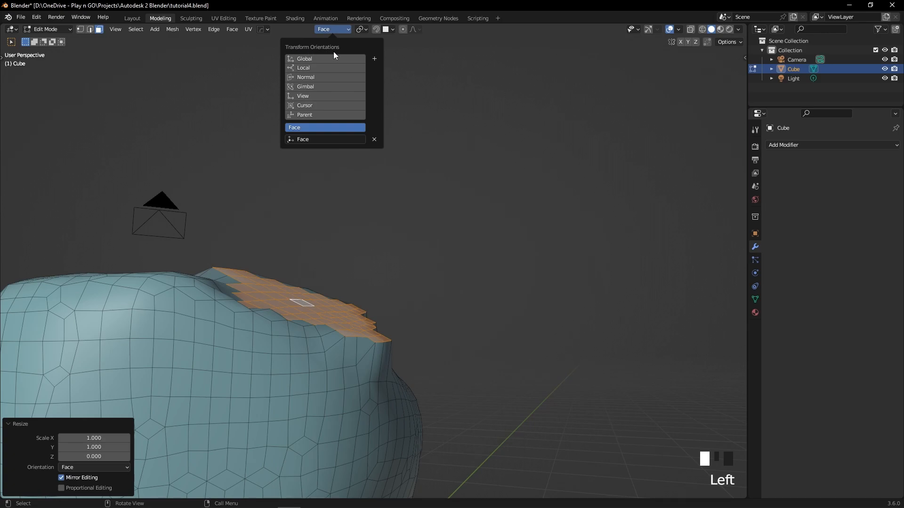
middle_drag(376, 141, 315, 272)
click(345, 229)
click(303, 276)
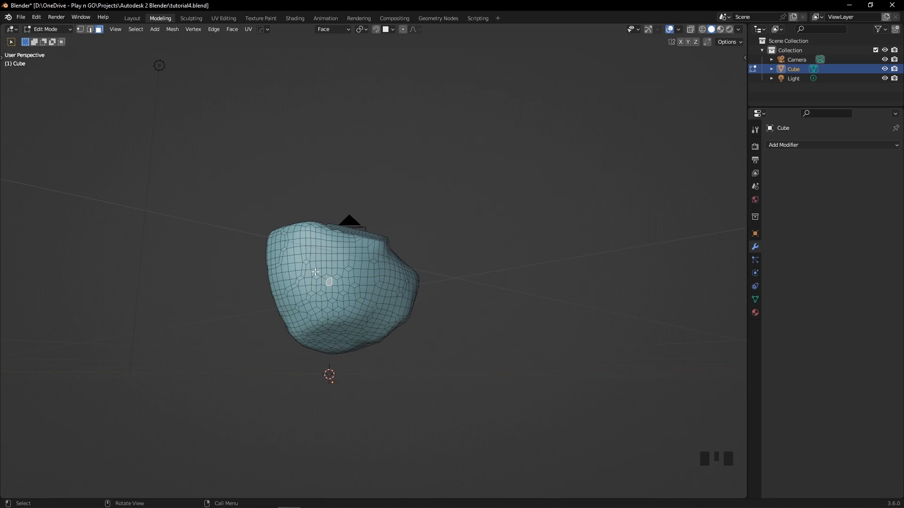
key(shift)
key(shift+KP_7)
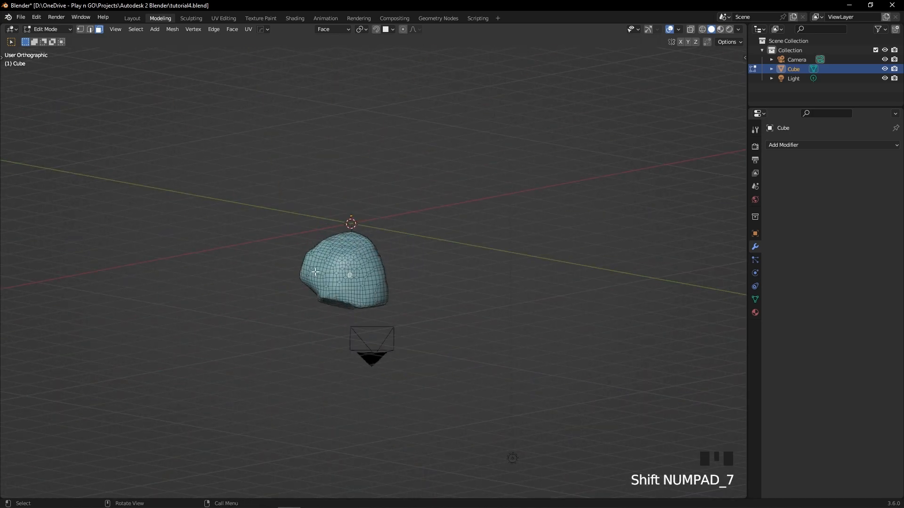
ctrl+middle_drag(315, 272, 365, 171)
shift+middle_drag(266, 281, 387, 211)
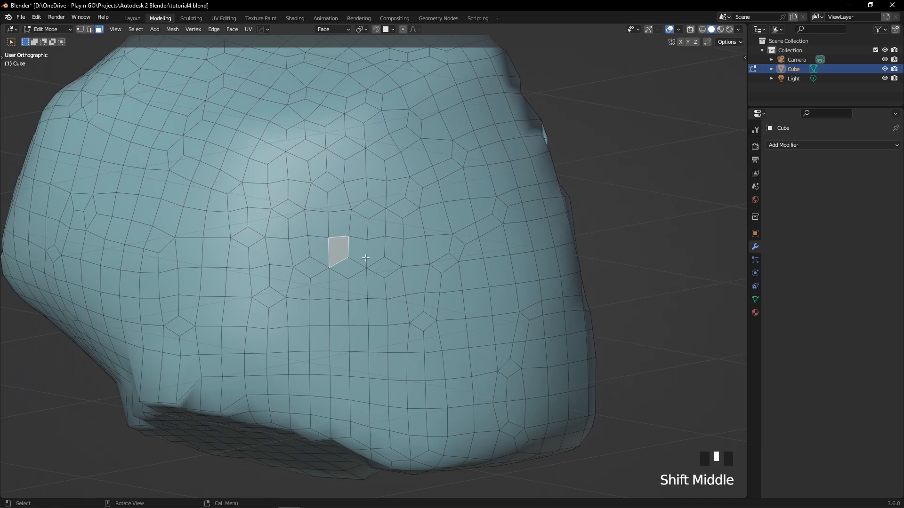
- Select a broad patch of faces around the reference face and set the transform orientation to View
drag(194, 124, 496, 373)
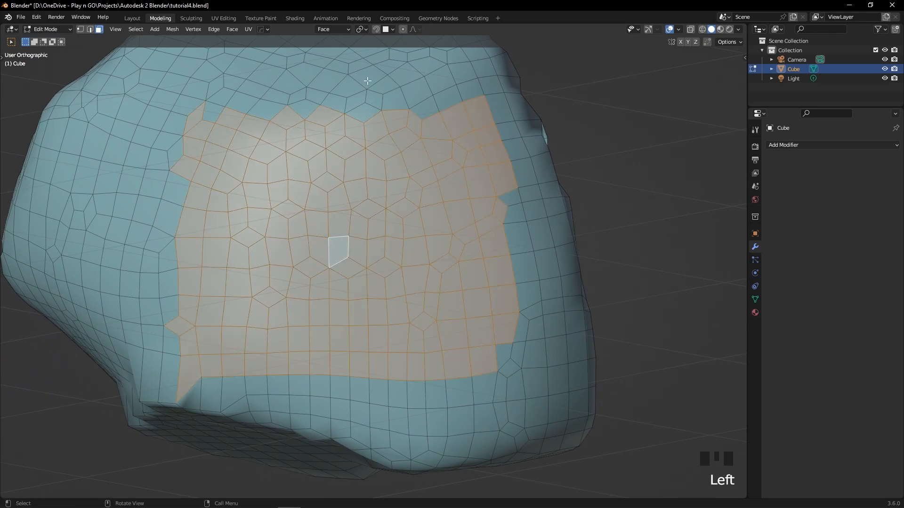
key(s)
key(Escape)
click(346, 30)
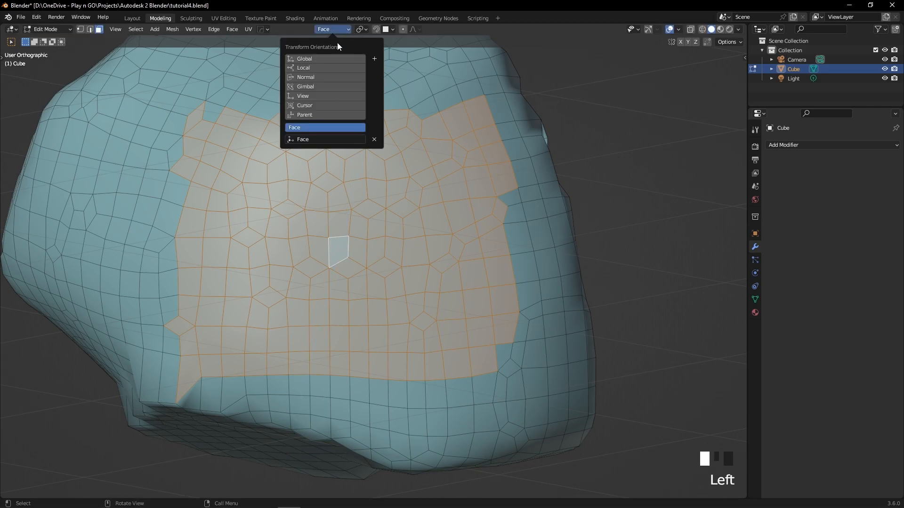
click(310, 96)
- Flatten the selected patch by scaling it to 0 along the view Z axis and check it from the side
key(s)
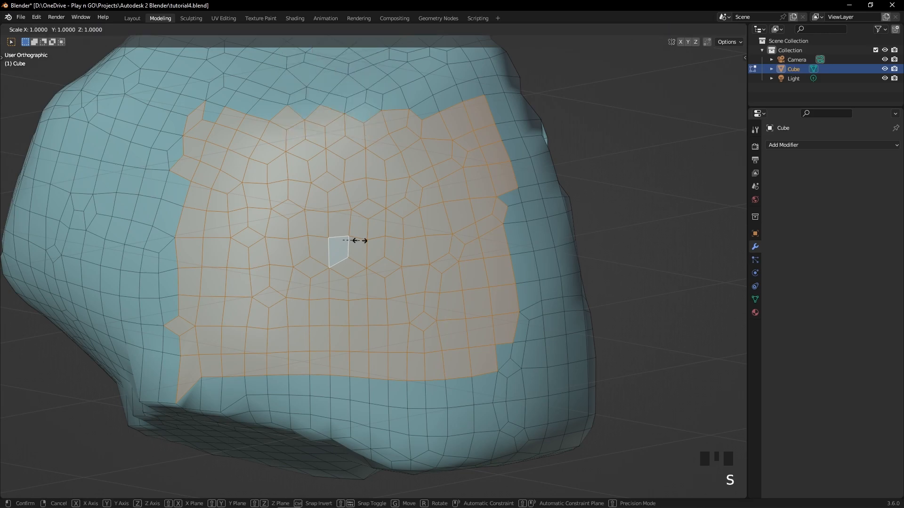
key(z)
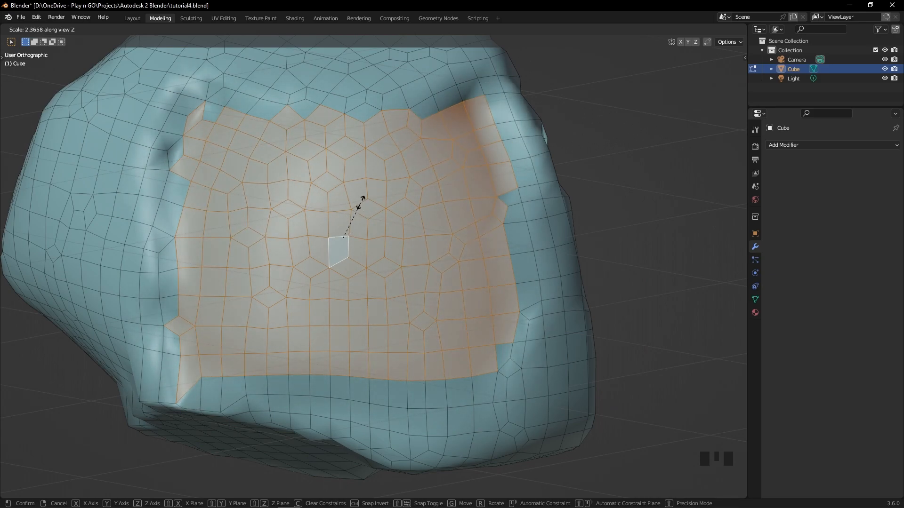
key(0)
key(Return)
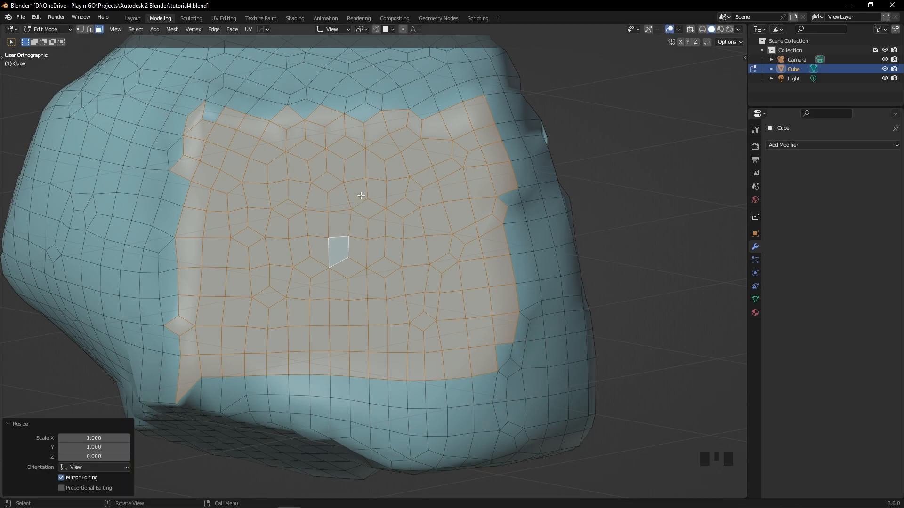
scroll(336, 196, down, 1)
scroll(300, 236, down, 2)
middle_drag(300, 236, 326, 217)
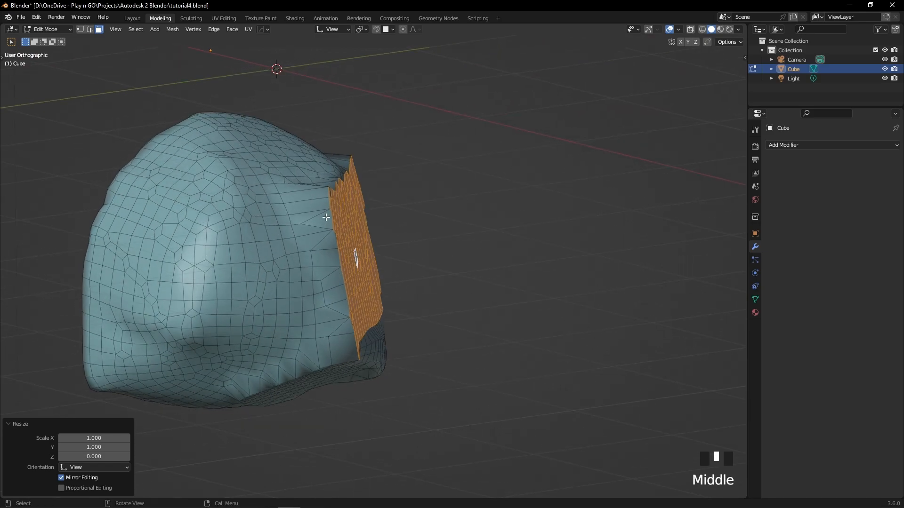
middle_drag(373, 202, 367, 238)
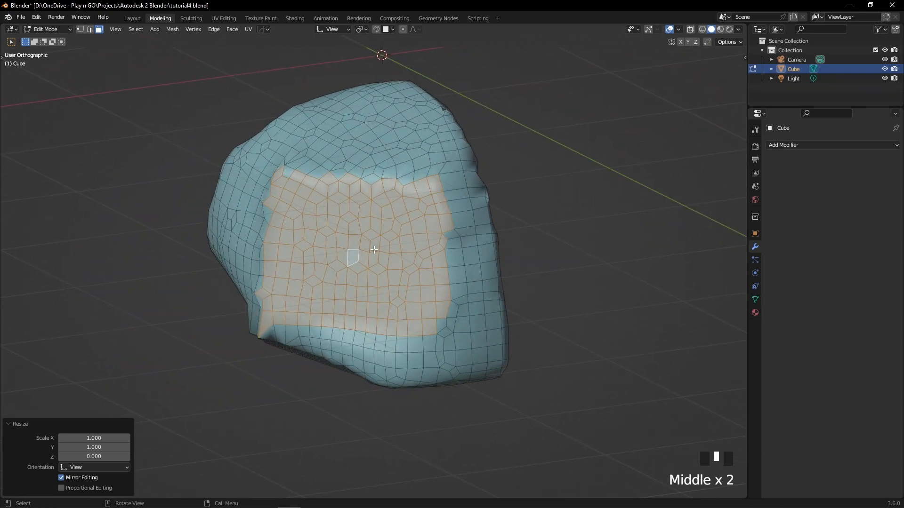